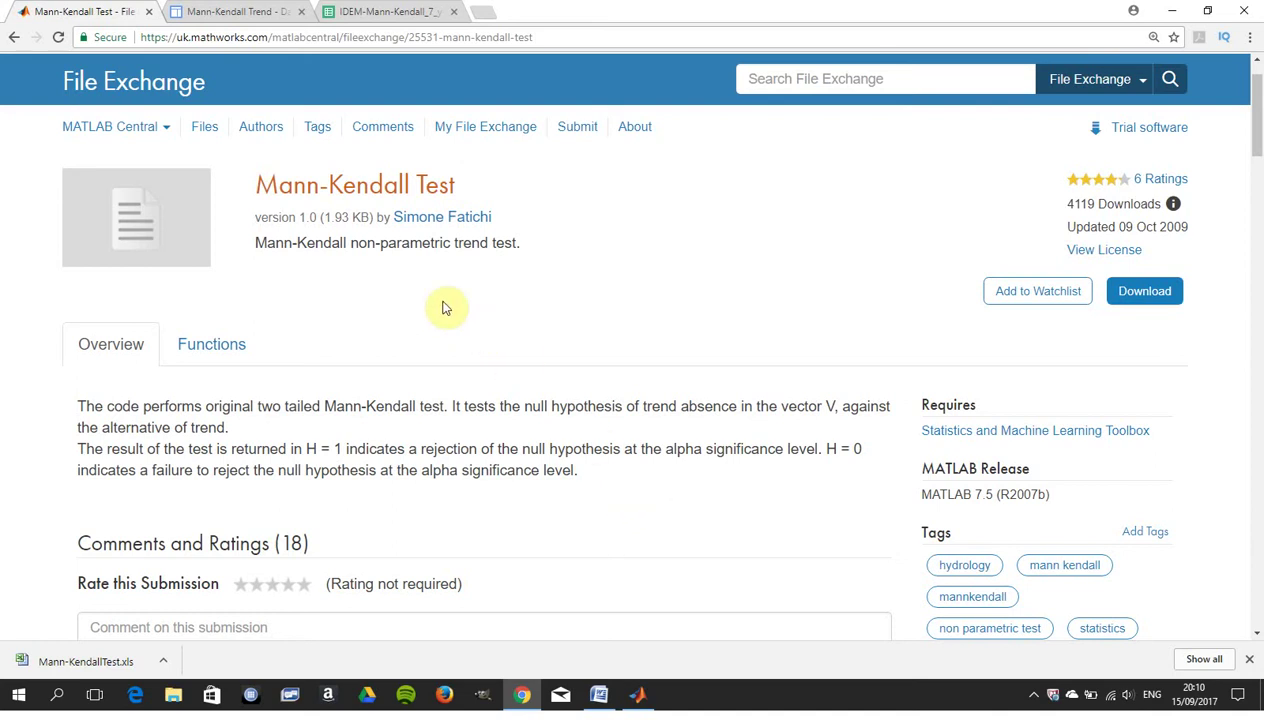
Highlight the Mann-Kendall Test description on File Exchange, then switch to MATLAB.
{"action": "left_click_drag", "start_coordinate": [258, 243], "coordinate": [523, 240]}
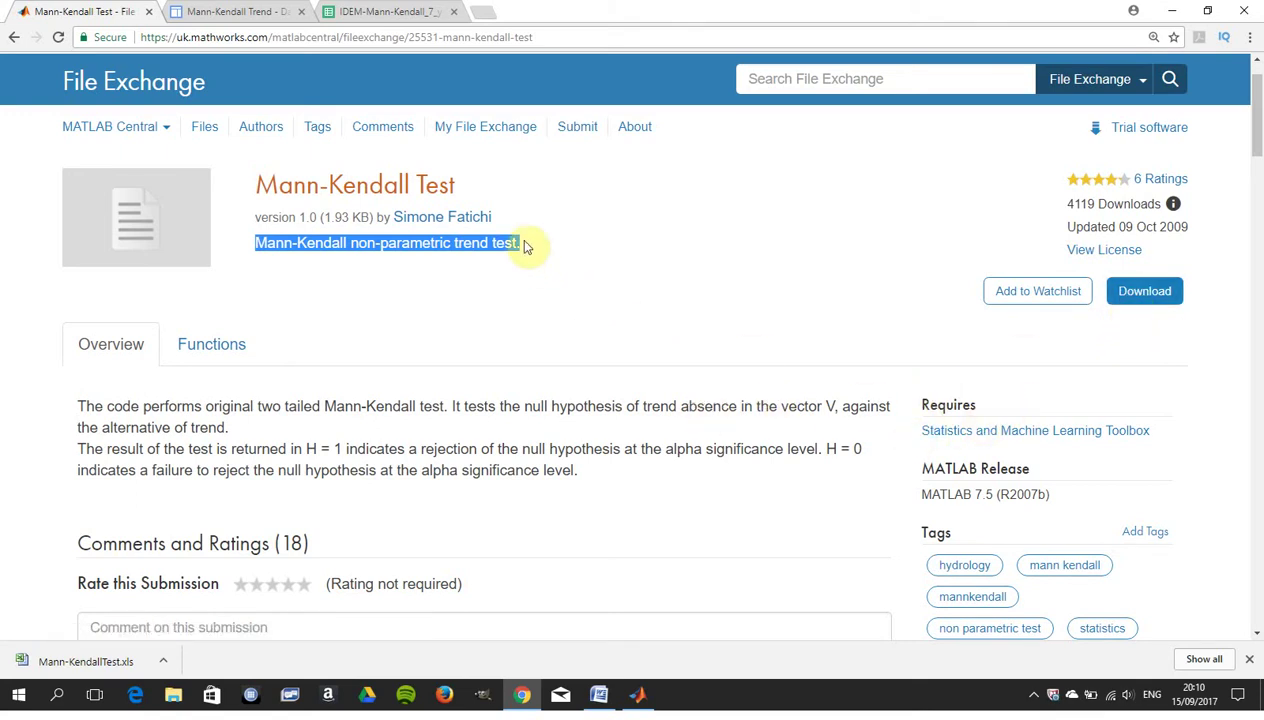
{"action": "key", "text": "alt+Tab"}
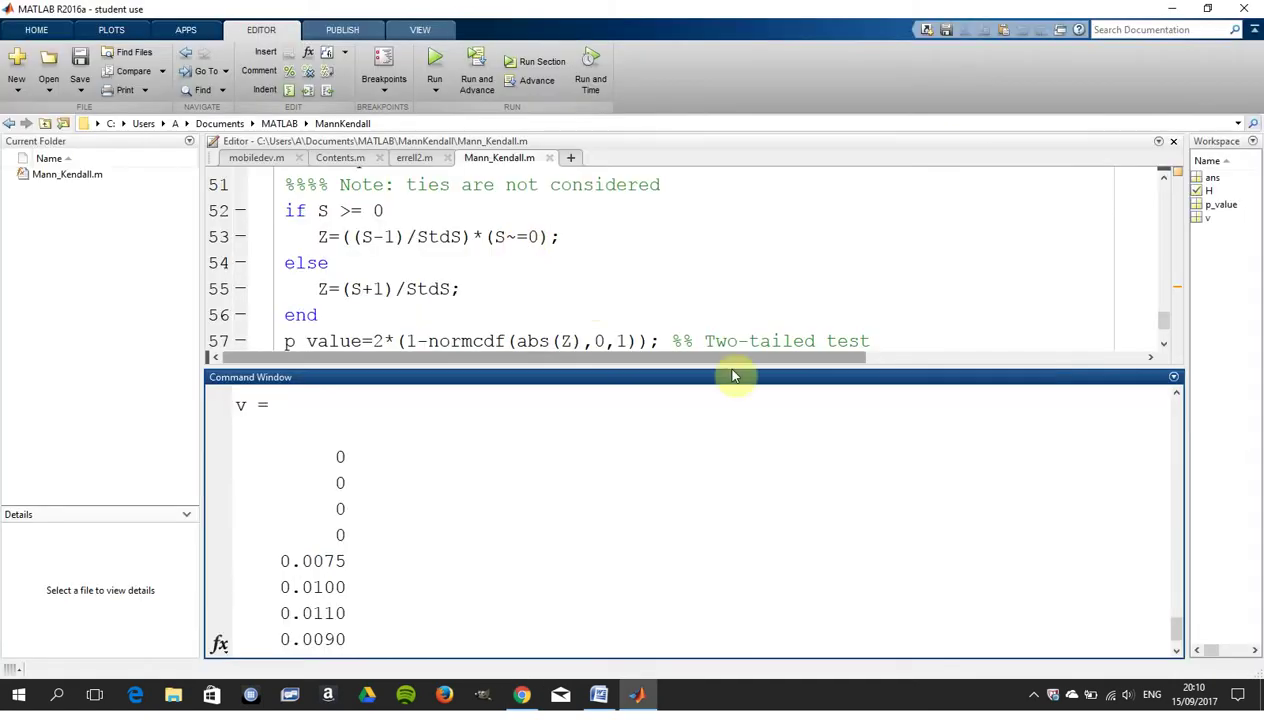
Scroll through the Mann_Kendall.m code, then return to Chrome and close the File Exchange tab.
{"action": "left_click_drag", "start_coordinate": [1164, 319], "coordinate": [1137, 192]}
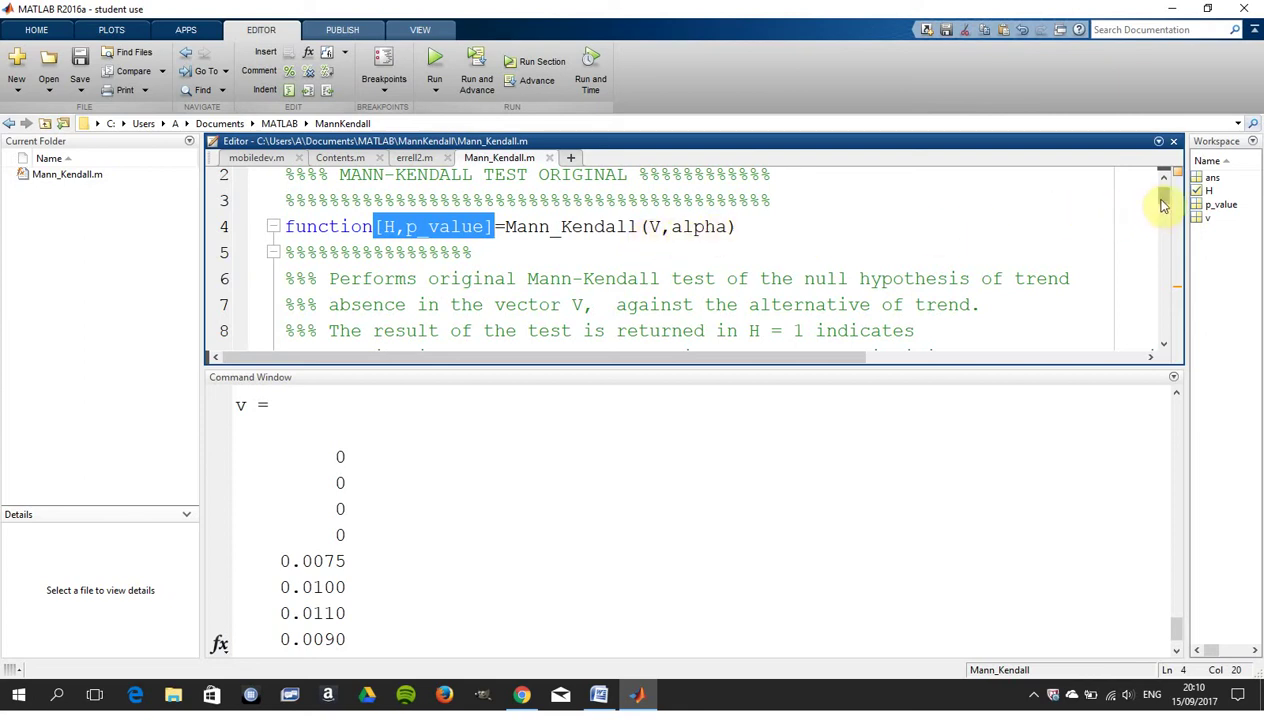
{"action": "left_click_drag", "start_coordinate": [1164, 205], "coordinate": [1162, 354]}
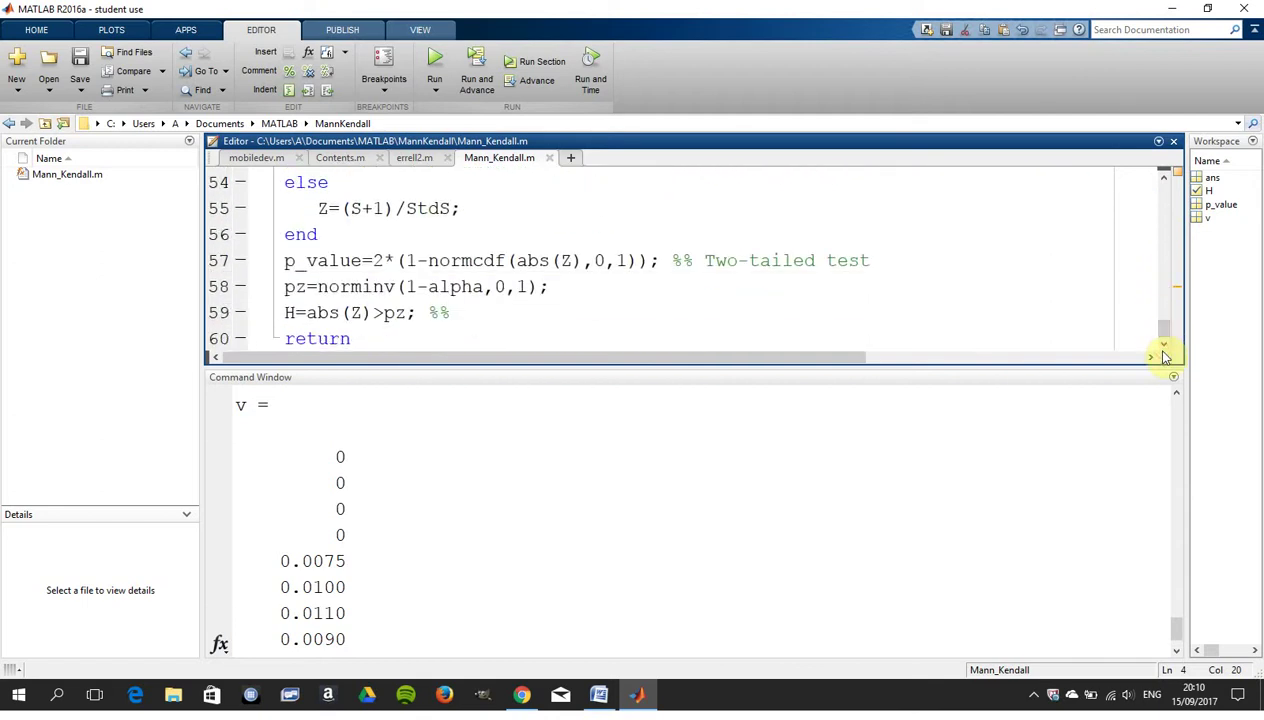
{"action": "key", "text": "alt+Tab"}
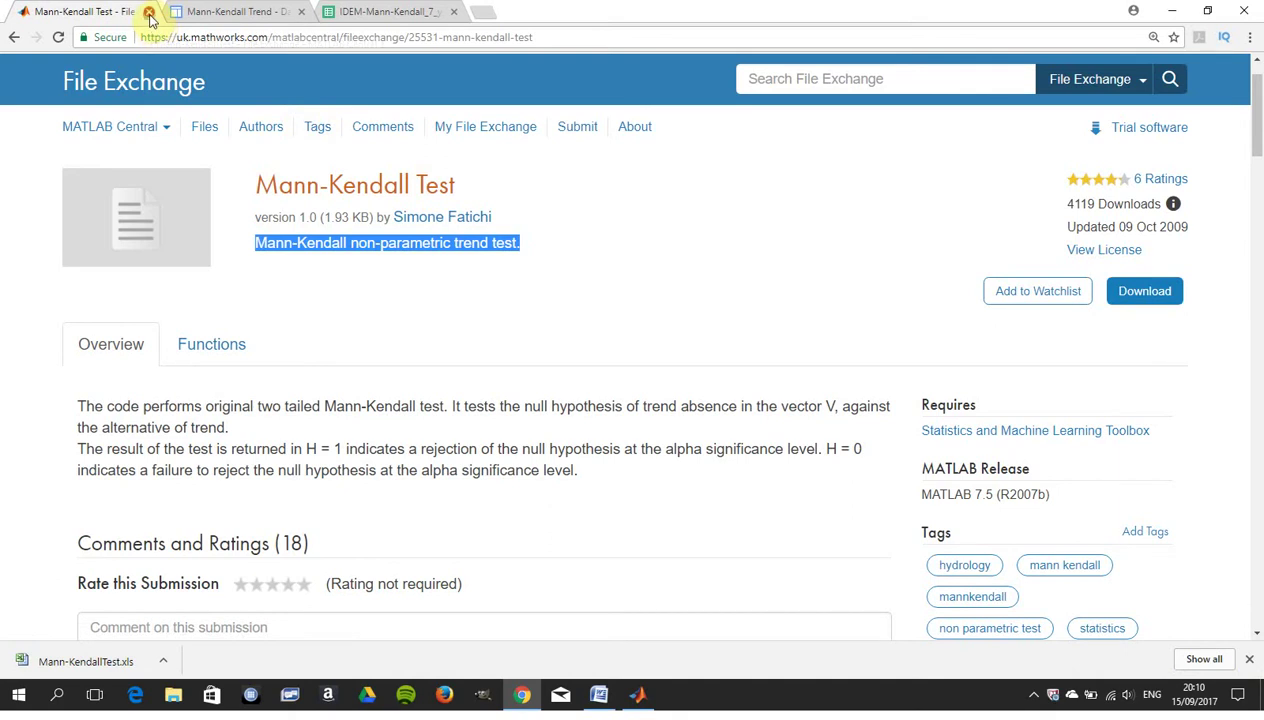
{"action": "left_click", "coordinate": [148, 11]}
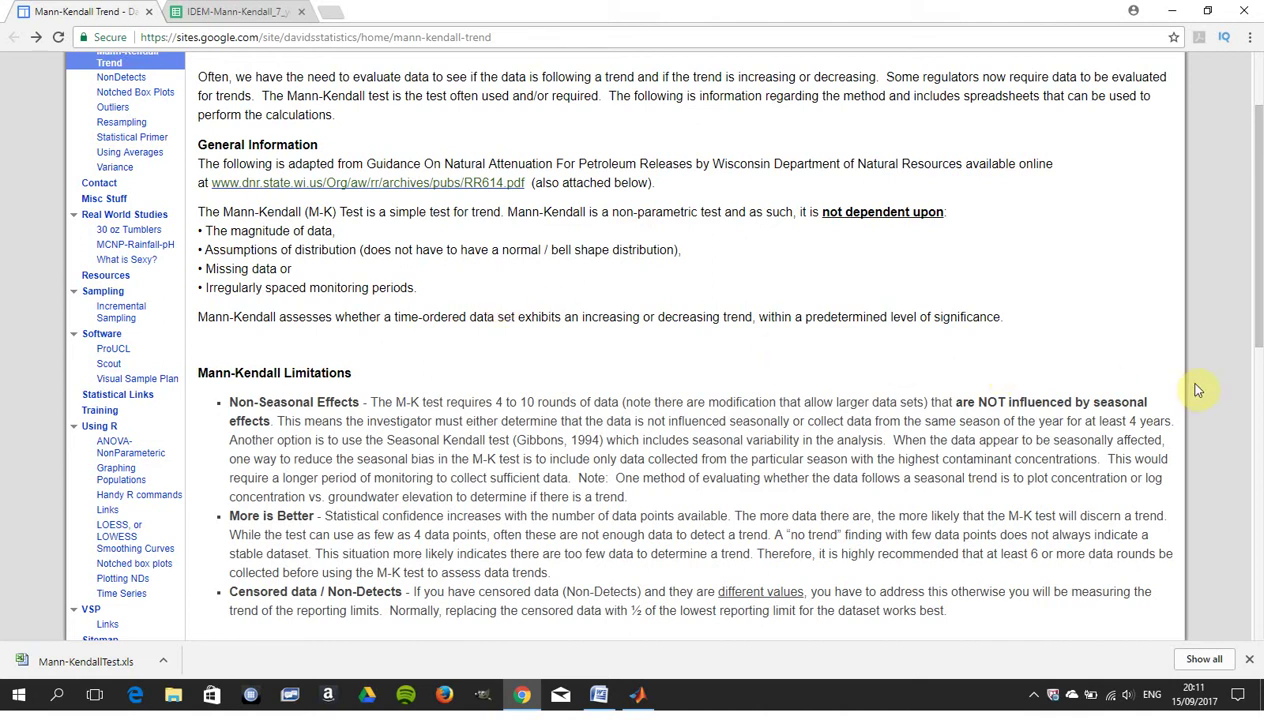
Scroll the Mann-Kendall Trend page down to the IDEM and Wisconsin DNR spreadsheet downloads.
{"action": "left_click", "coordinate": [1258, 330]}
{"action": "left_click_drag", "start_coordinate": [1258, 330], "coordinate": [1260, 368]}
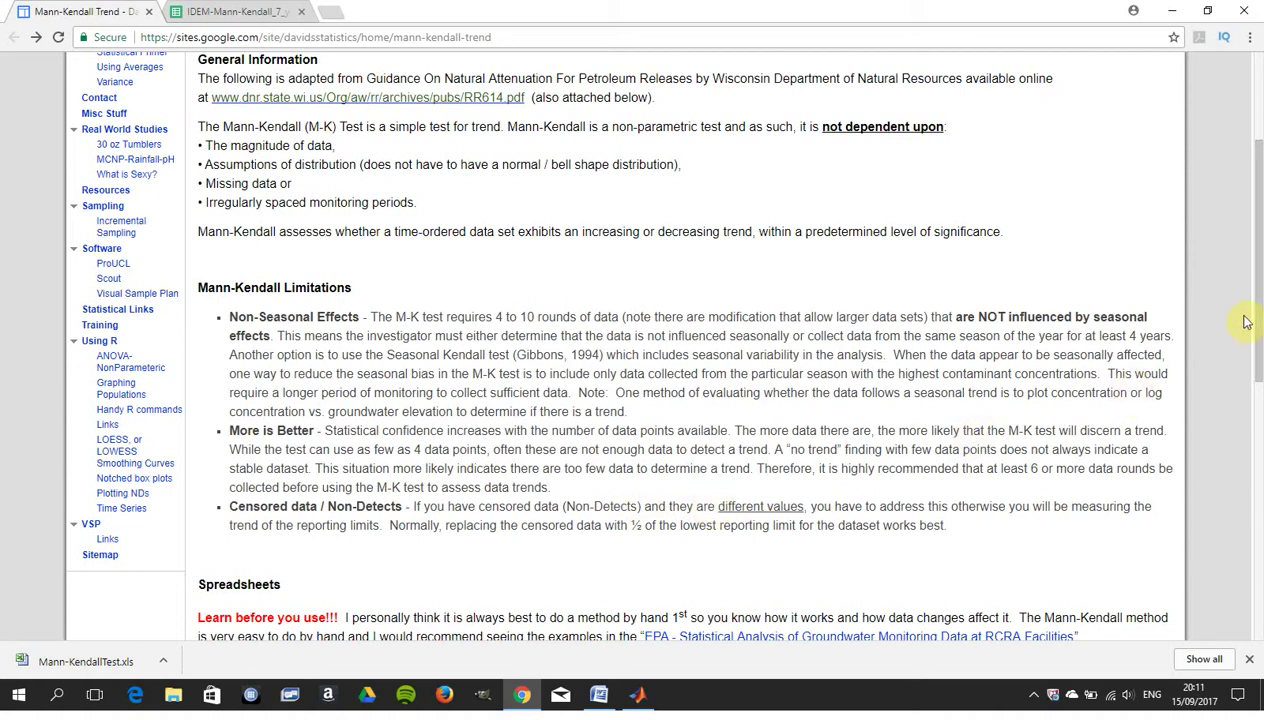
{"action": "left_click_drag", "start_coordinate": [1257, 330], "coordinate": [1260, 497]}
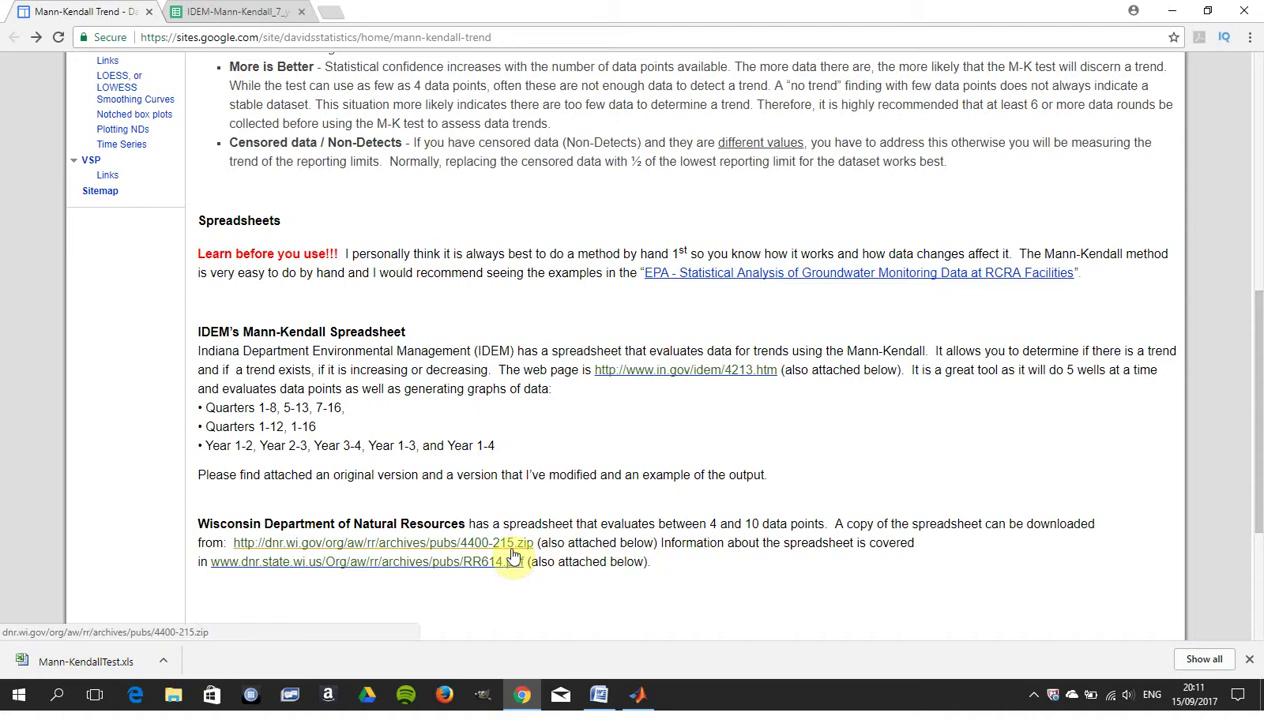
Bring up IDEM-Mann-Kendall_7_year.xls to view the column B concentrations on Data Entry.
{"action": "left_click", "coordinate": [236, 8]}
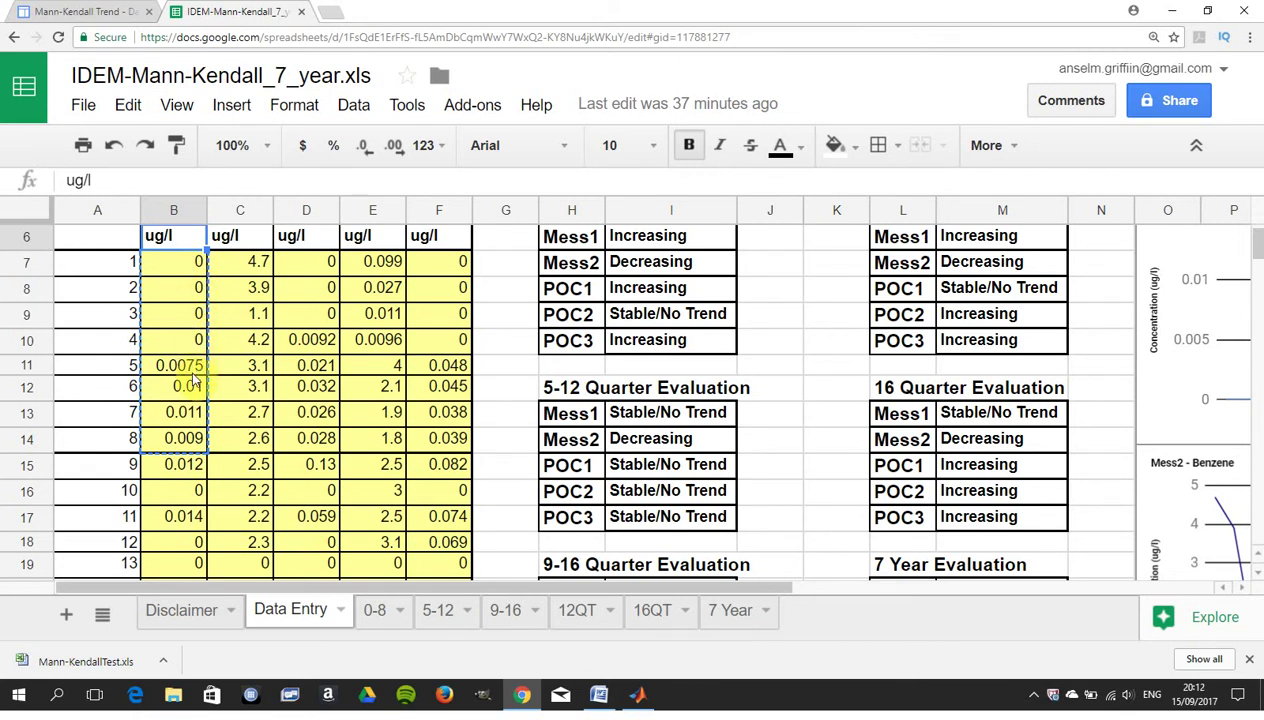
Back in MATLAB, list the workspace variables with whos.
{"action": "key", "text": "alt+Tab"}
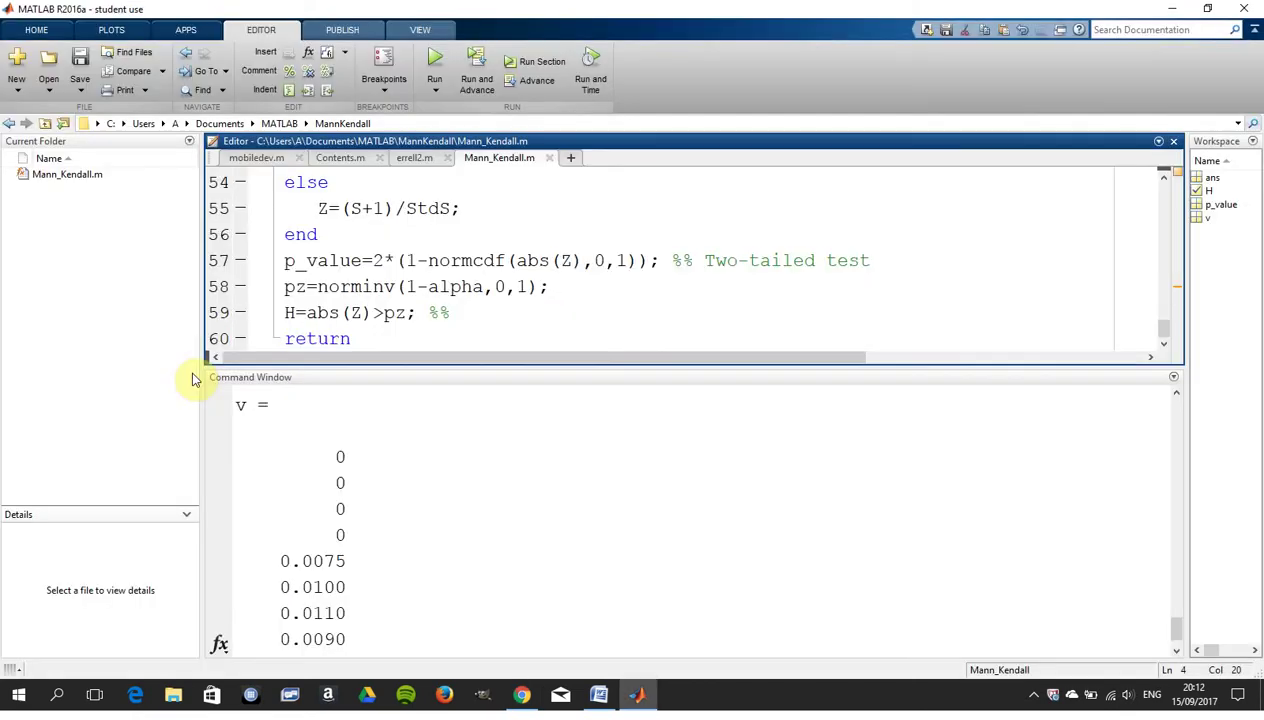
{"action": "left_click", "coordinate": [525, 481]}
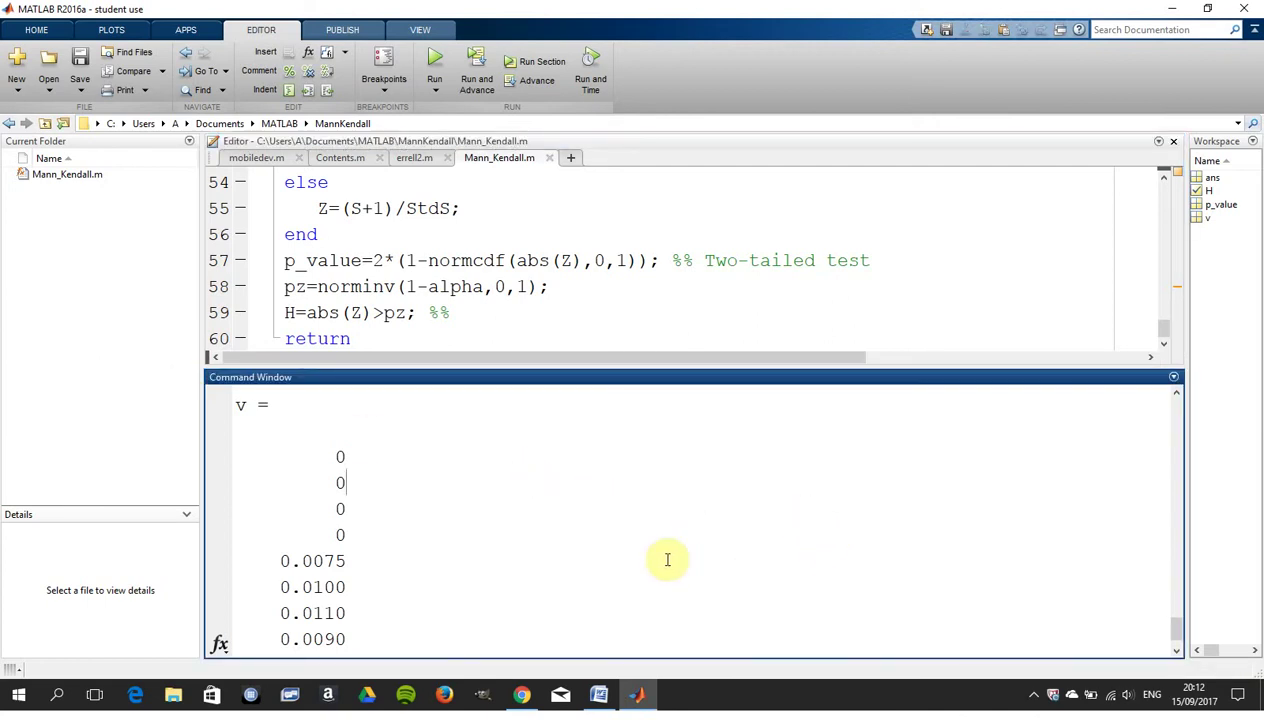
{"action": "left_click", "coordinate": [1177, 643]}
{"action": "type", "text": "v"}
{"action": "key", "text": "BackSpace"}
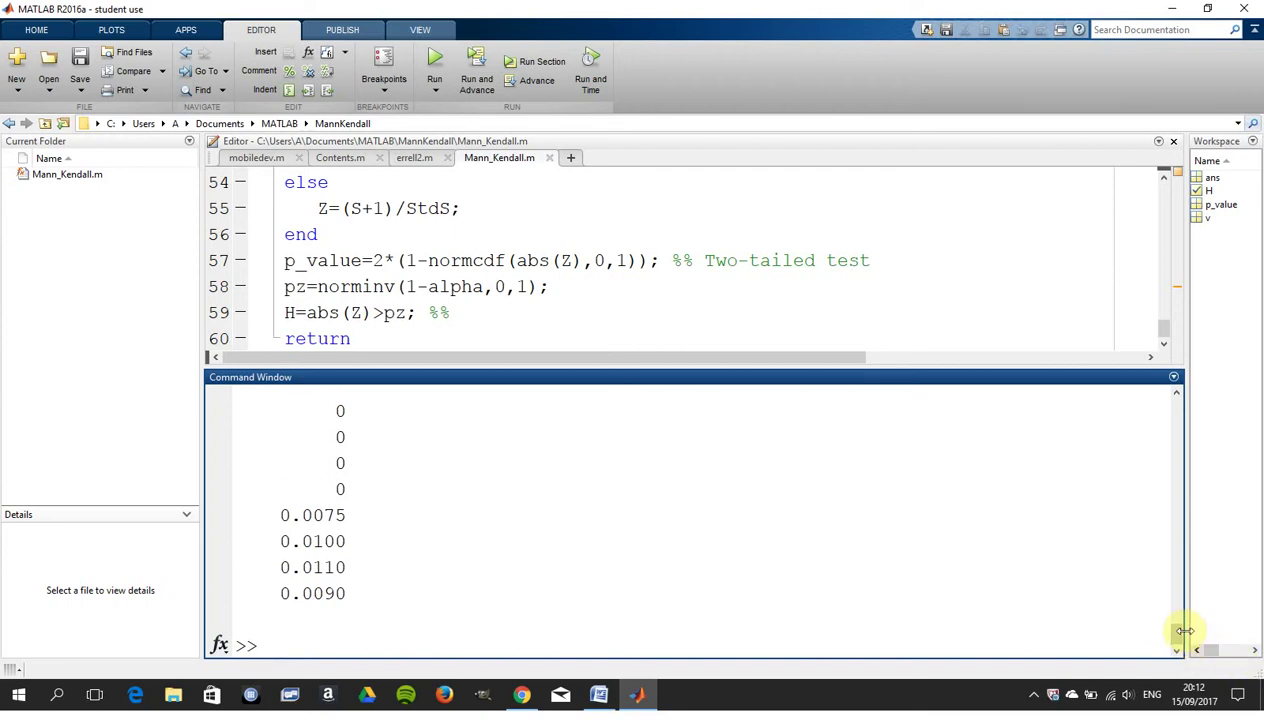
{"action": "left_click_drag", "start_coordinate": [1180, 636], "coordinate": [1179, 637]}
{"action": "type", "text": "whos"}
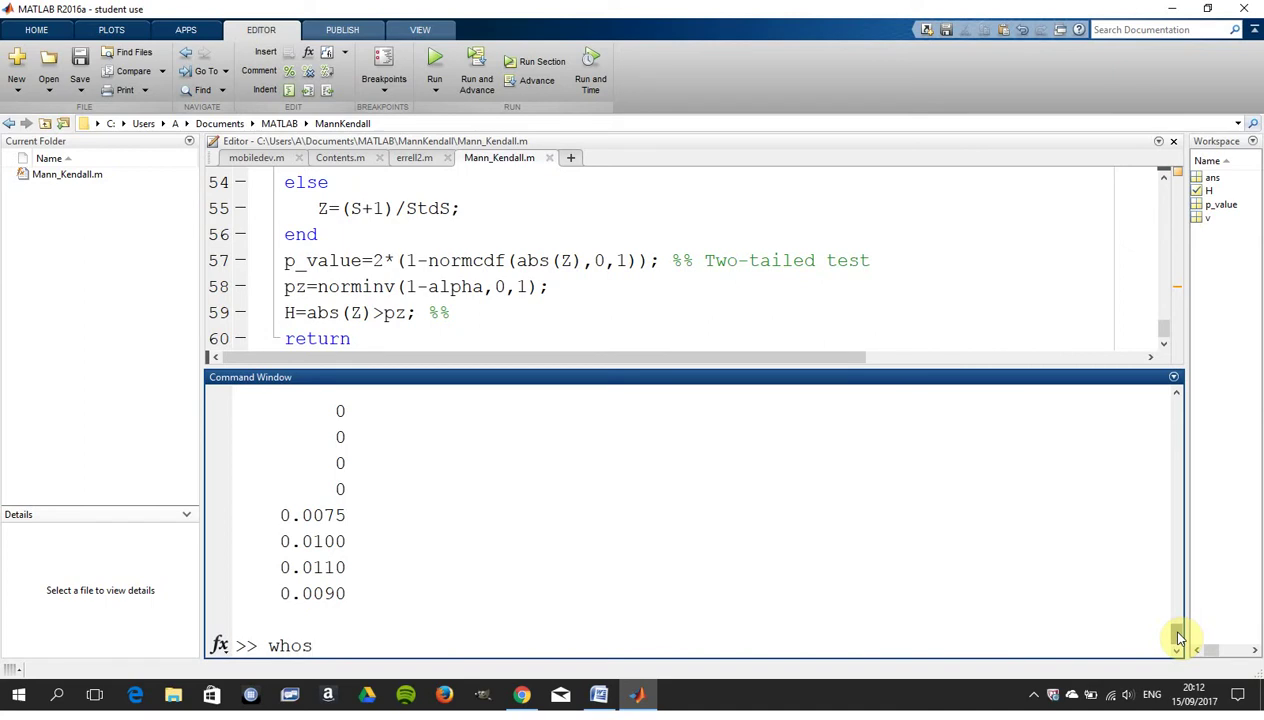
{"action": "key", "text": "Return"}
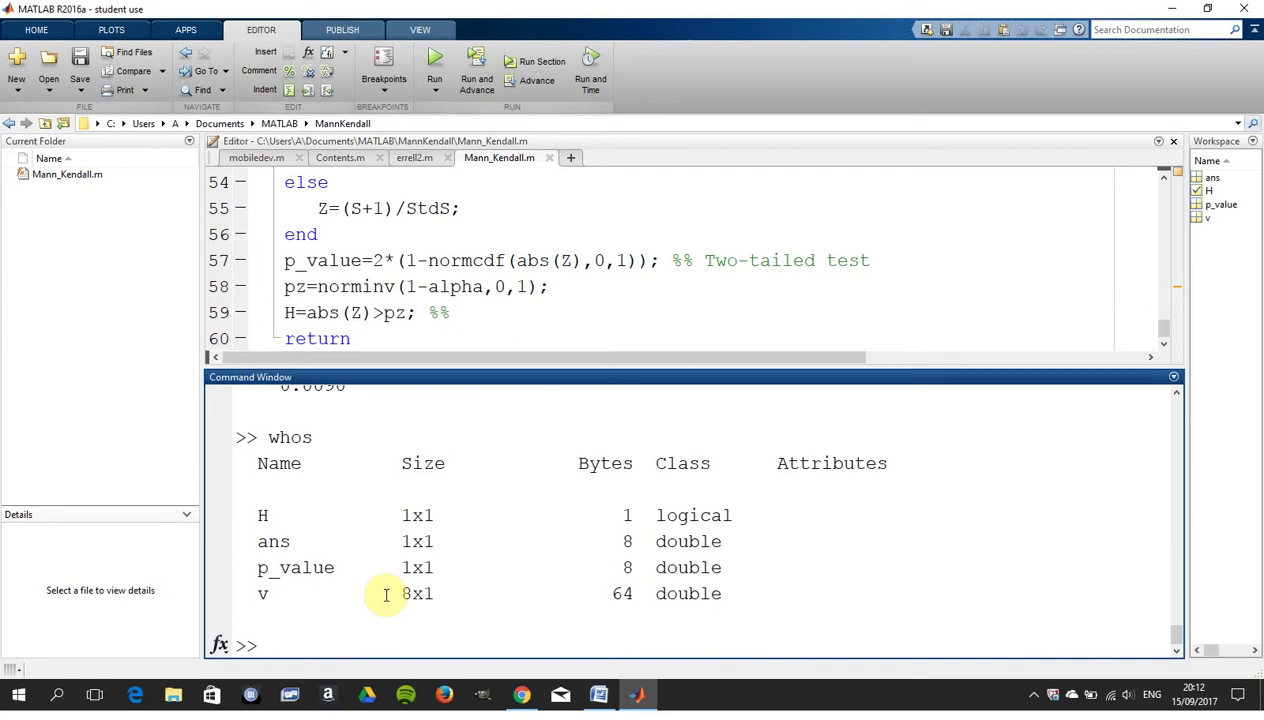
Rerun [H,p_value] = Mann_Kendall(v,0.05) from history, then switch to the Word notes.
{"action": "key", "text": "Up"}
{"action": "key", "text": "Up"}
{"action": "key", "text": "Up"}
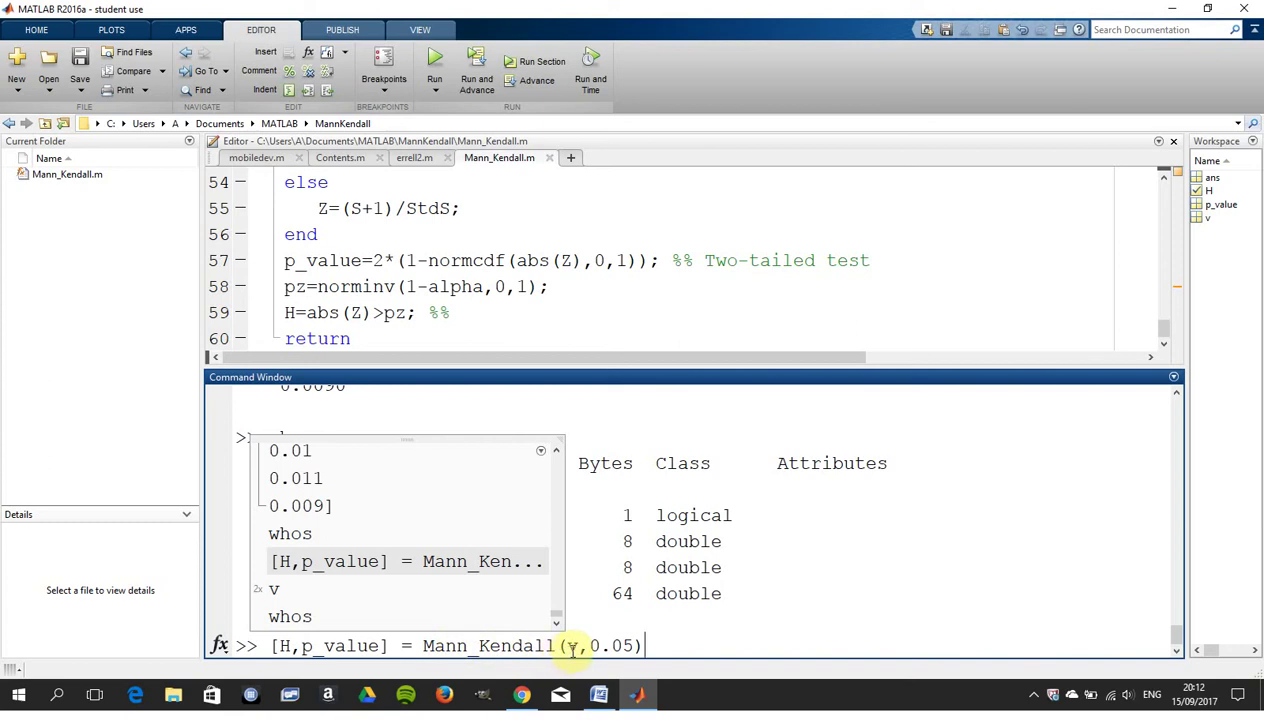
{"action": "left_click", "coordinate": [655, 647]}
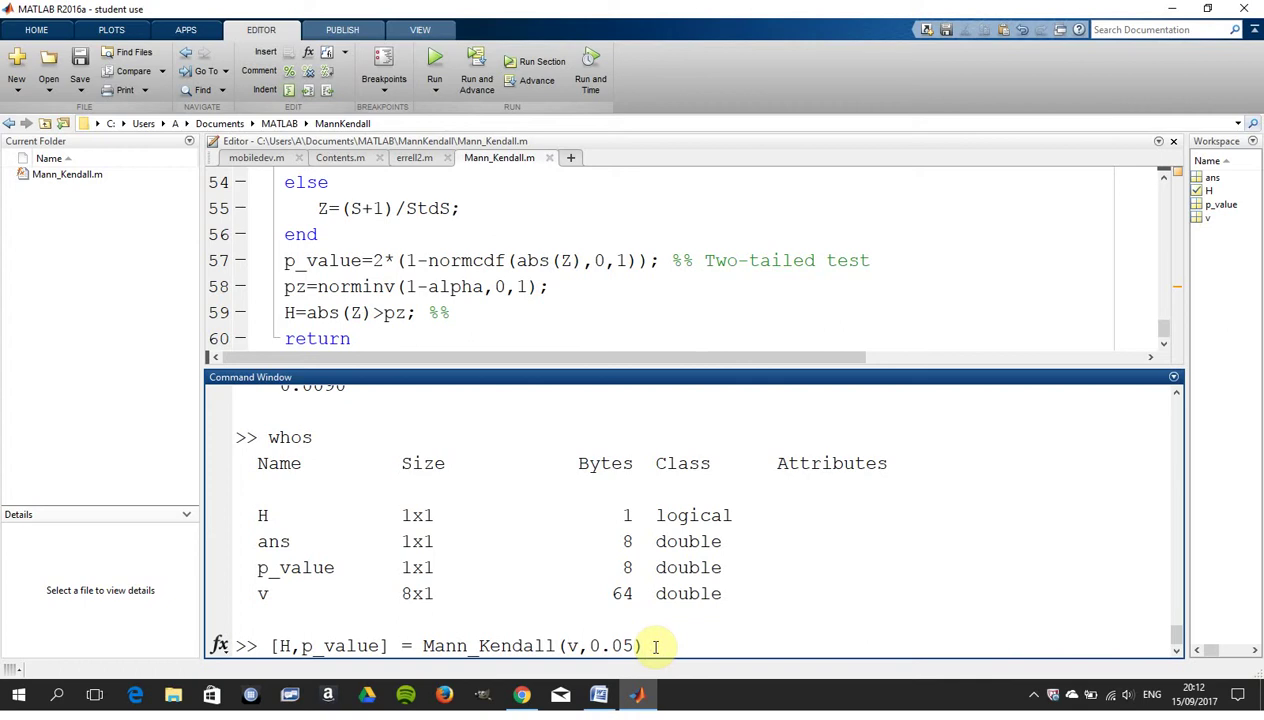
{"action": "key", "text": "Return"}
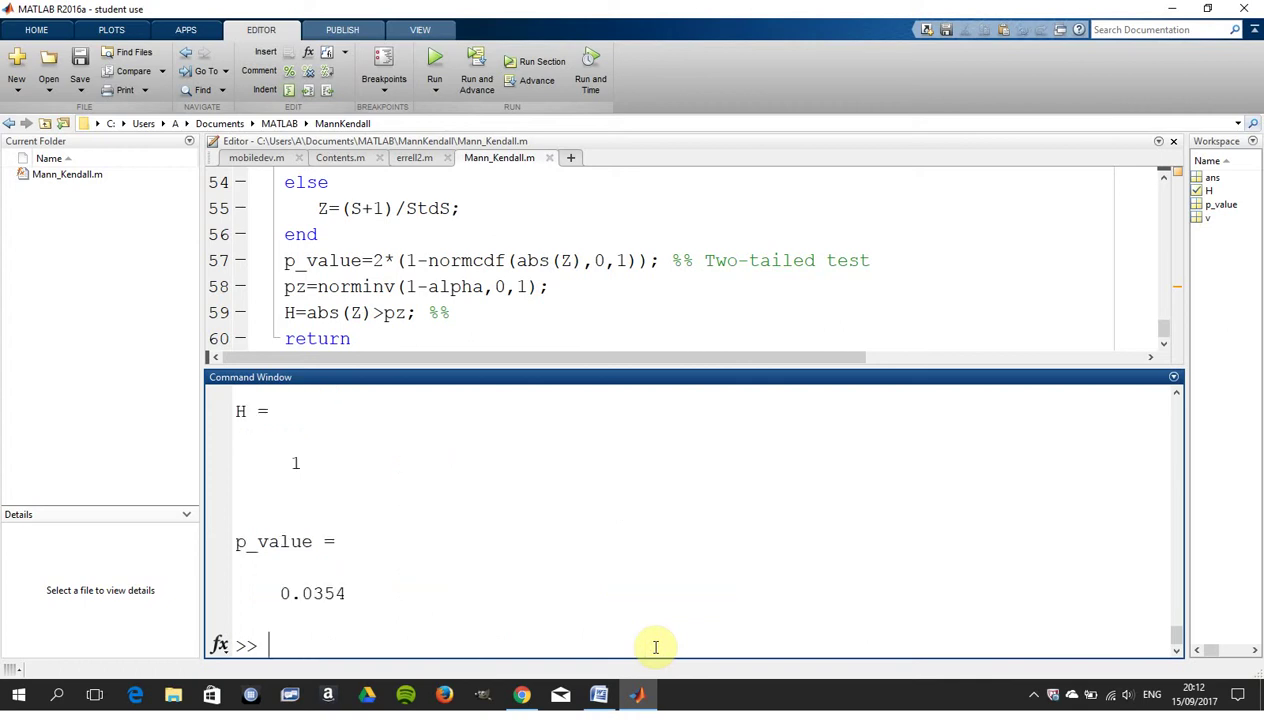
{"action": "key", "text": "alt+Tab"}
{"action": "key", "text": "Tab"}
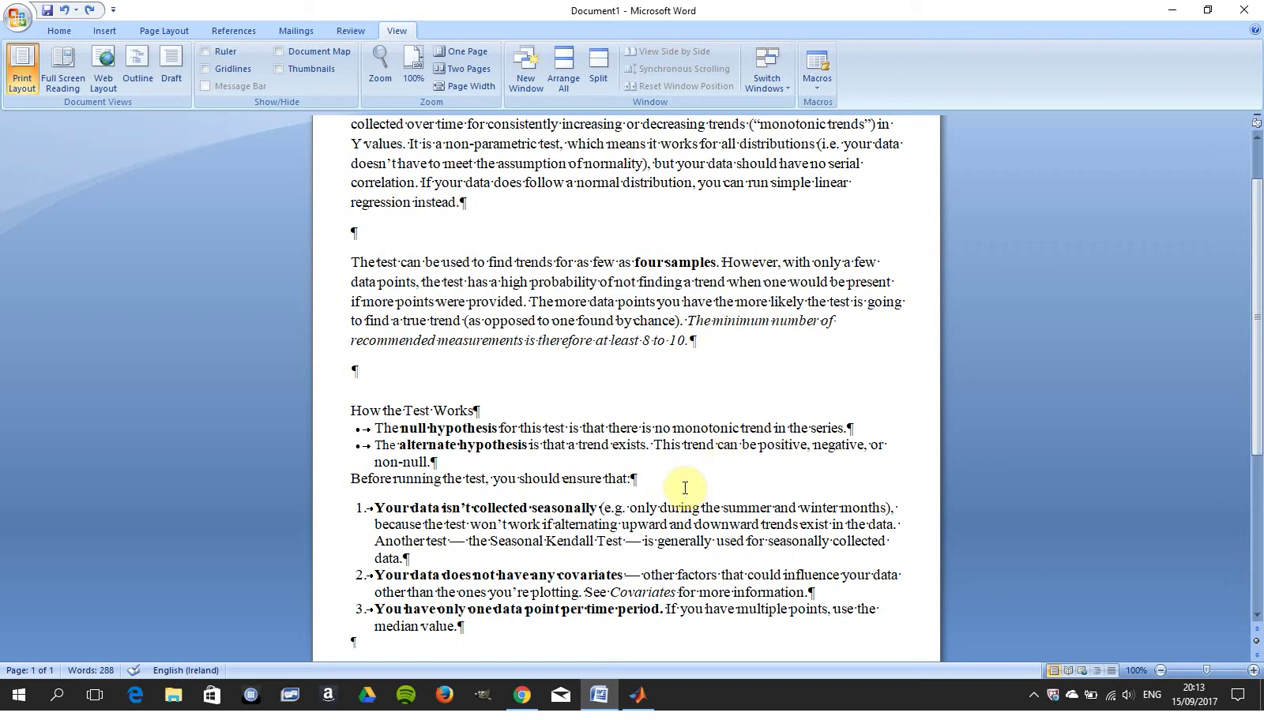
Read the Word notes on how the test works, then return to MATLAB's editor.
{"action": "key", "text": "alt+Tab"}
{"action": "key", "text": "alt+Tab"}
{"action": "key", "text": "alt+Tab"}
{"action": "key", "text": "alt+Tab"}
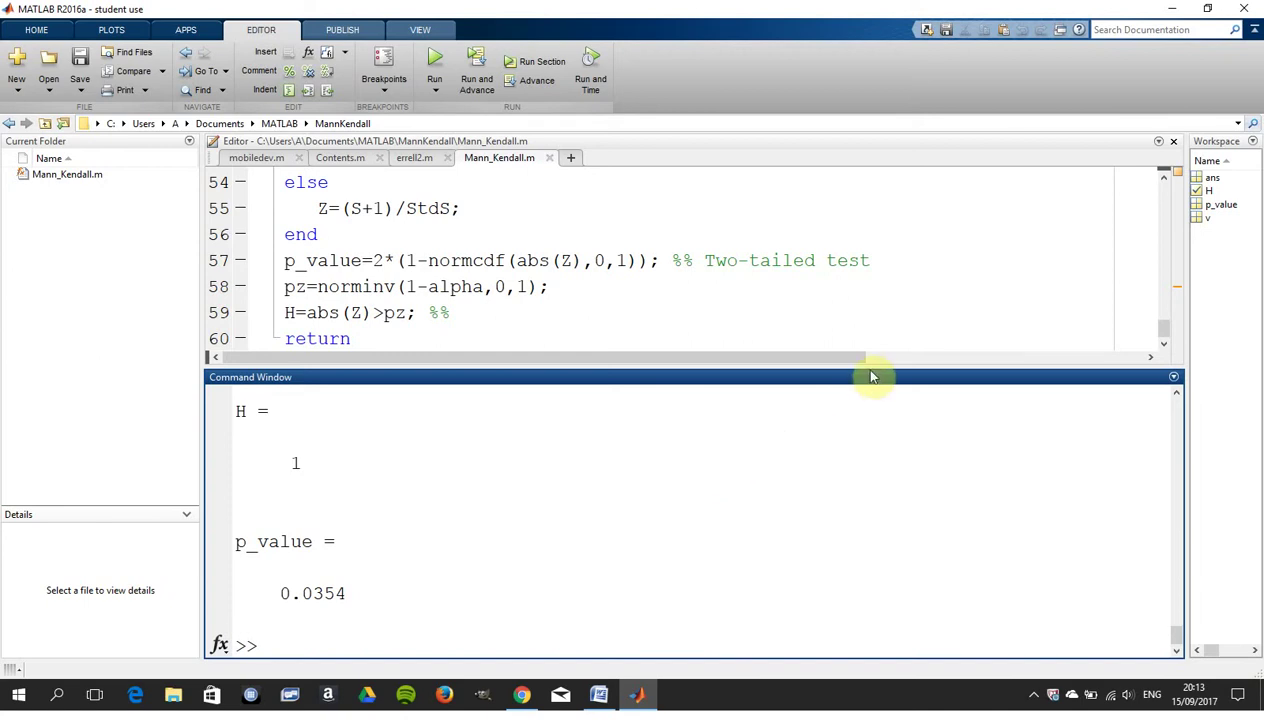
{"action": "left_click", "coordinate": [1163, 331]}
Scroll the editor to the OUTPUTS comments and highlight the result H = 1.
{"action": "left_click_drag", "start_coordinate": [1163, 320], "coordinate": [1160, 246]}
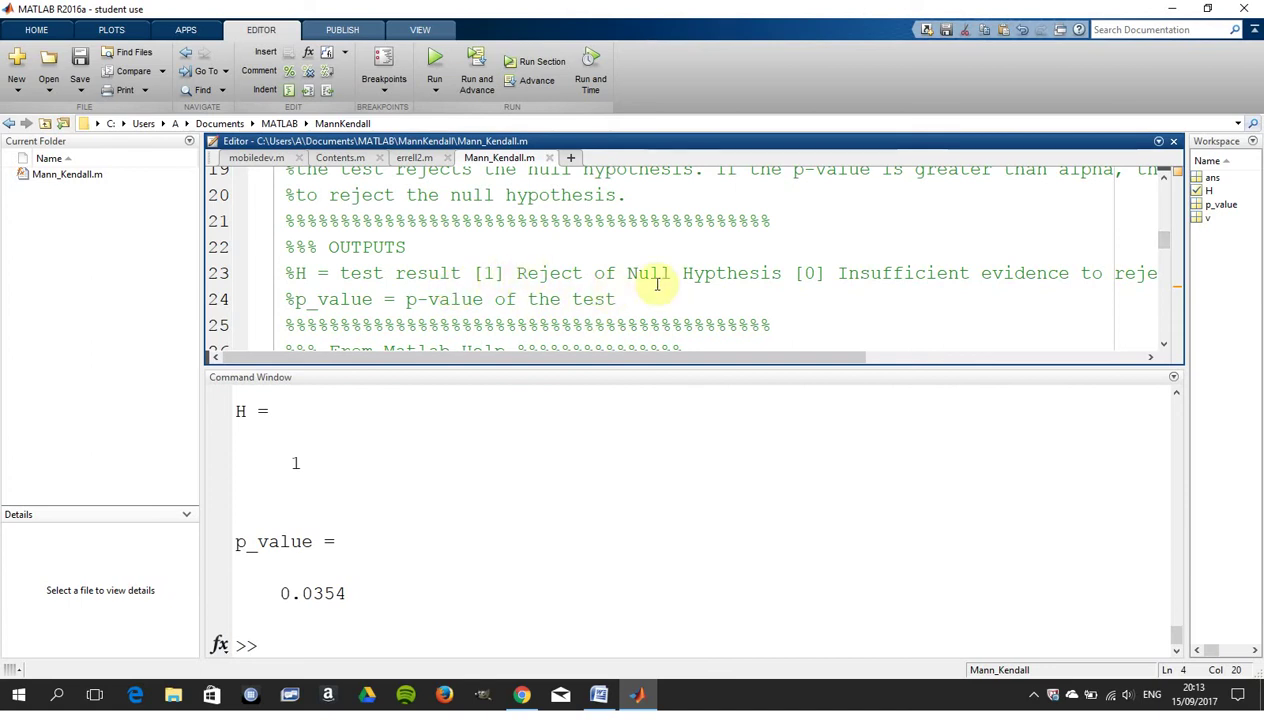
{"action": "left_click_drag", "start_coordinate": [764, 358], "coordinate": [722, 388]}
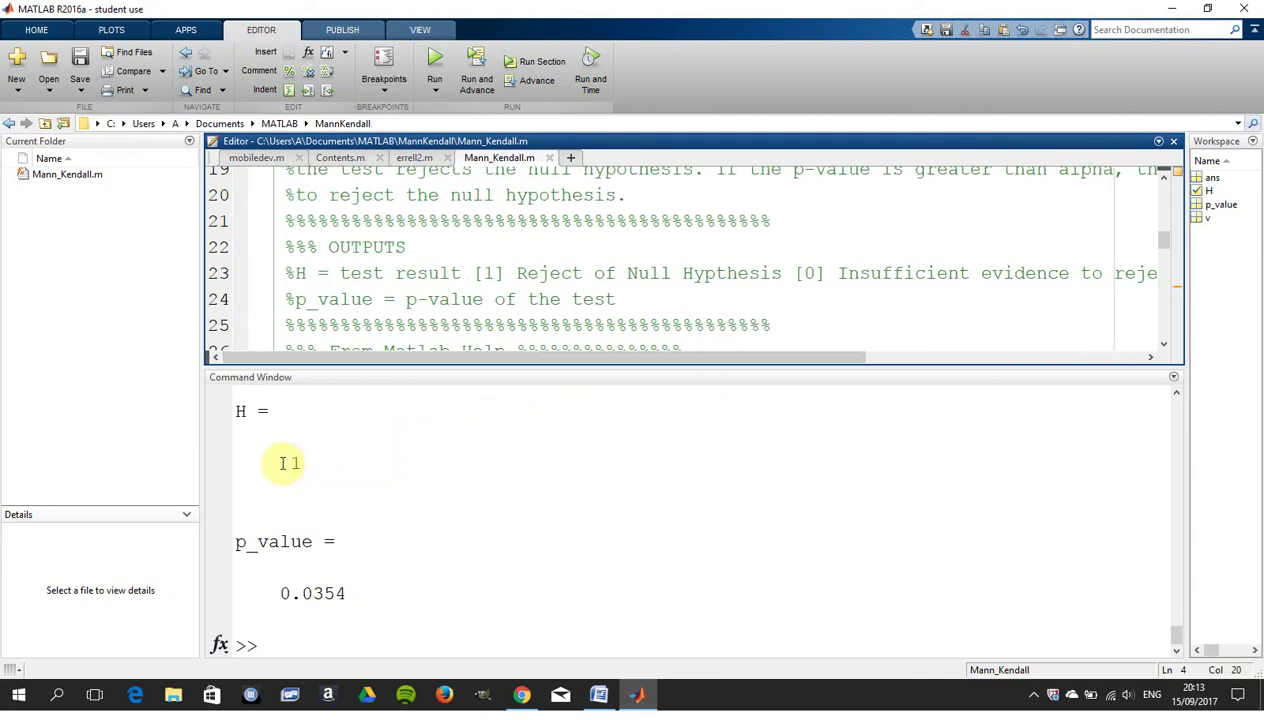
{"action": "left_click_drag", "start_coordinate": [280, 463], "coordinate": [306, 463]}
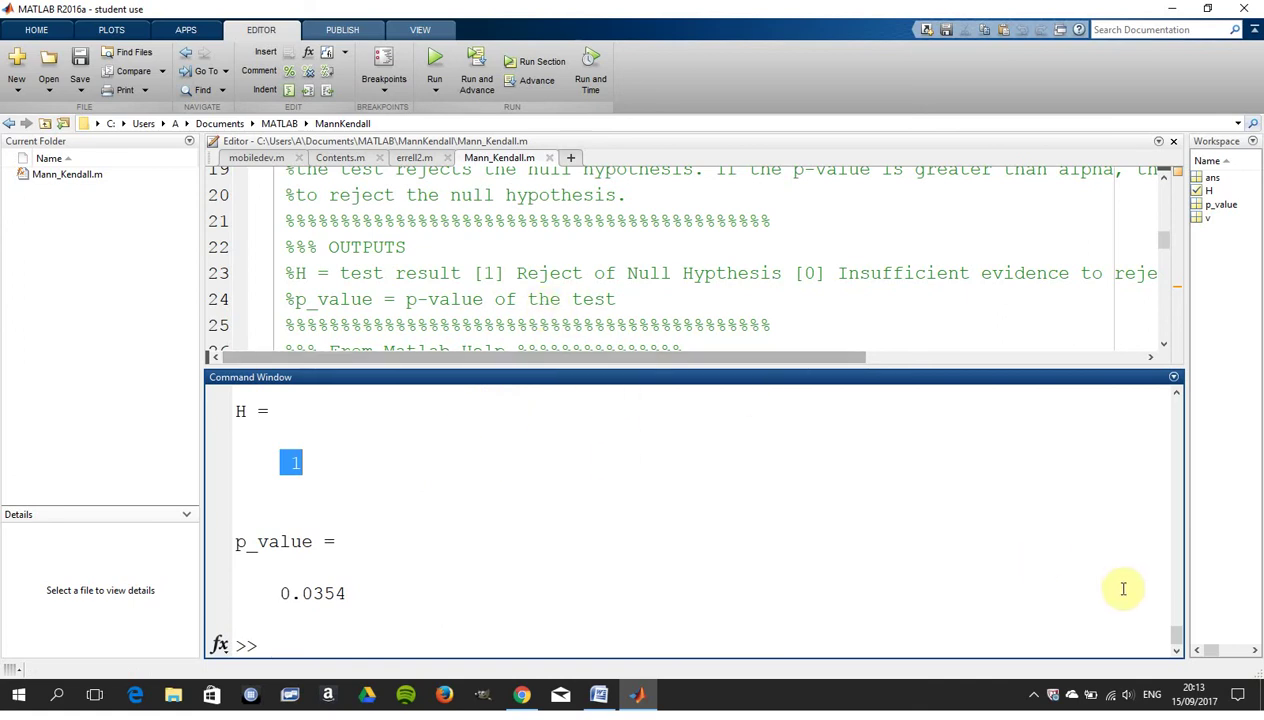
Highlight the p_value 0.0354, clear the selection, and switch to Google Sheets.
{"action": "scroll", "coordinate": [1178, 645], "scroll_direction": "up", "scroll_amount": 3}
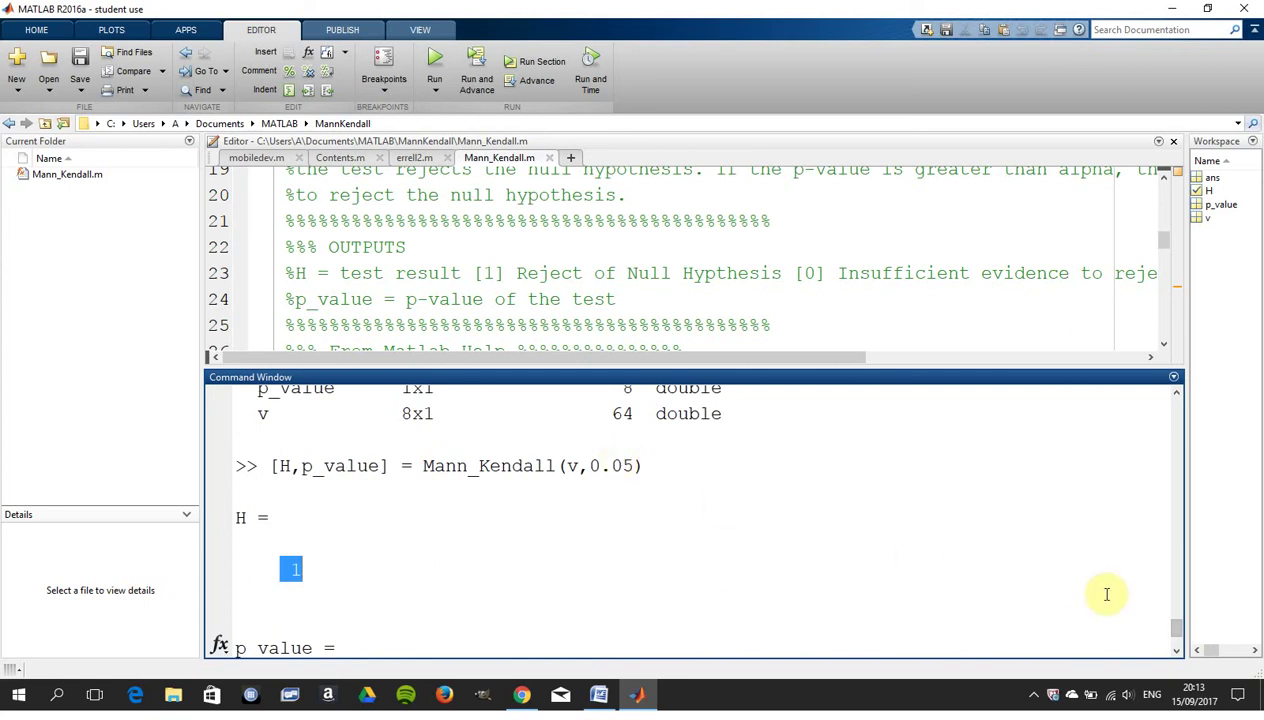
{"action": "scroll", "coordinate": [1178, 630], "scroll_direction": "down", "scroll_amount": 2}
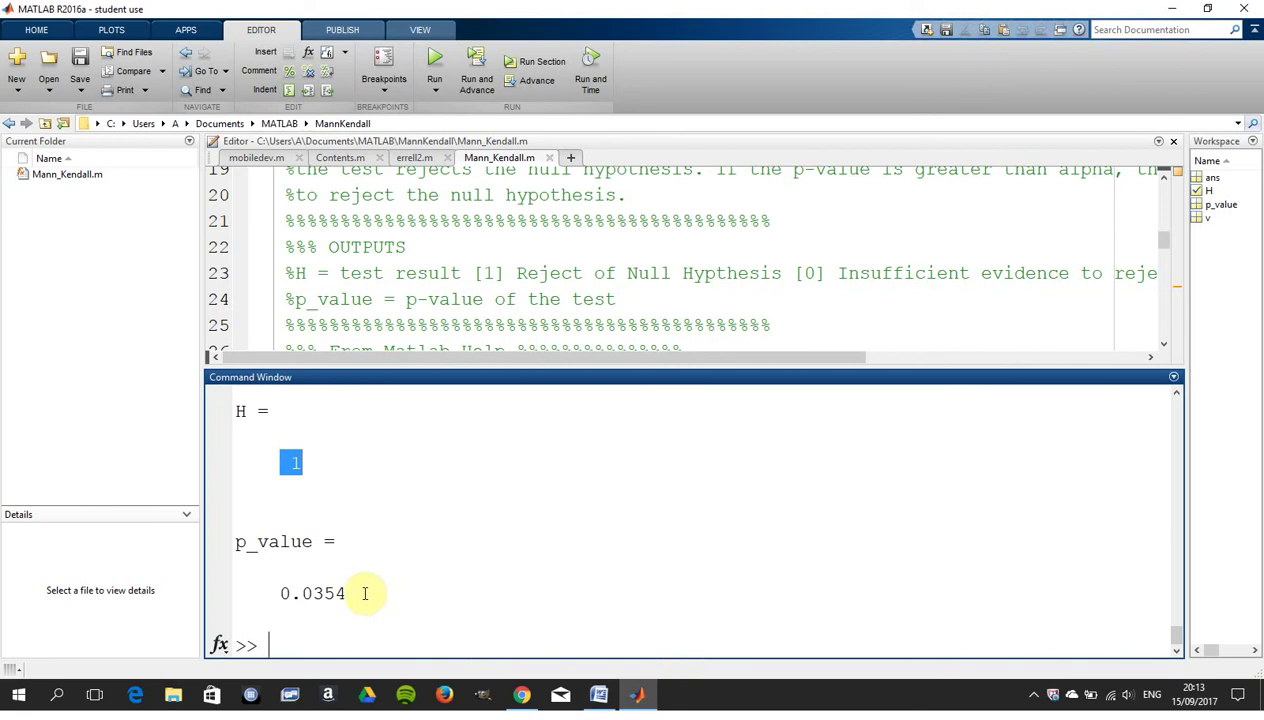
{"action": "left_click_drag", "start_coordinate": [360, 593], "coordinate": [303, 593]}
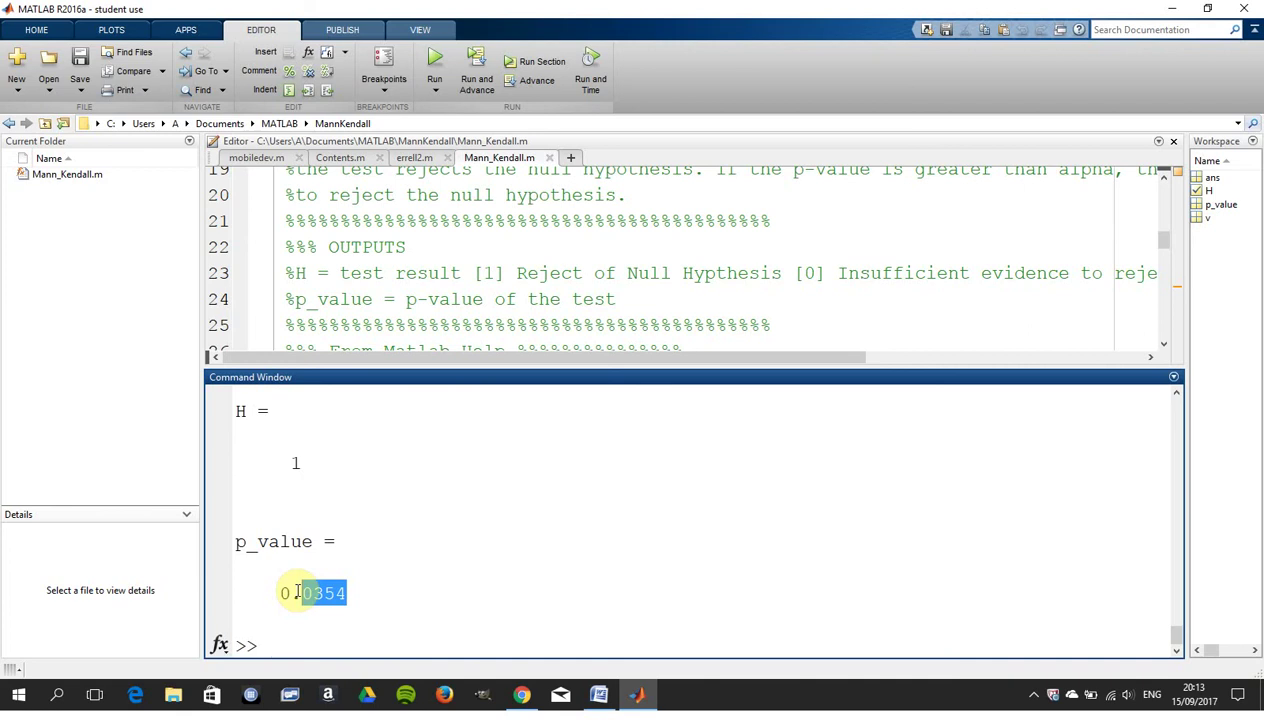
{"action": "left_click", "coordinate": [308, 650]}
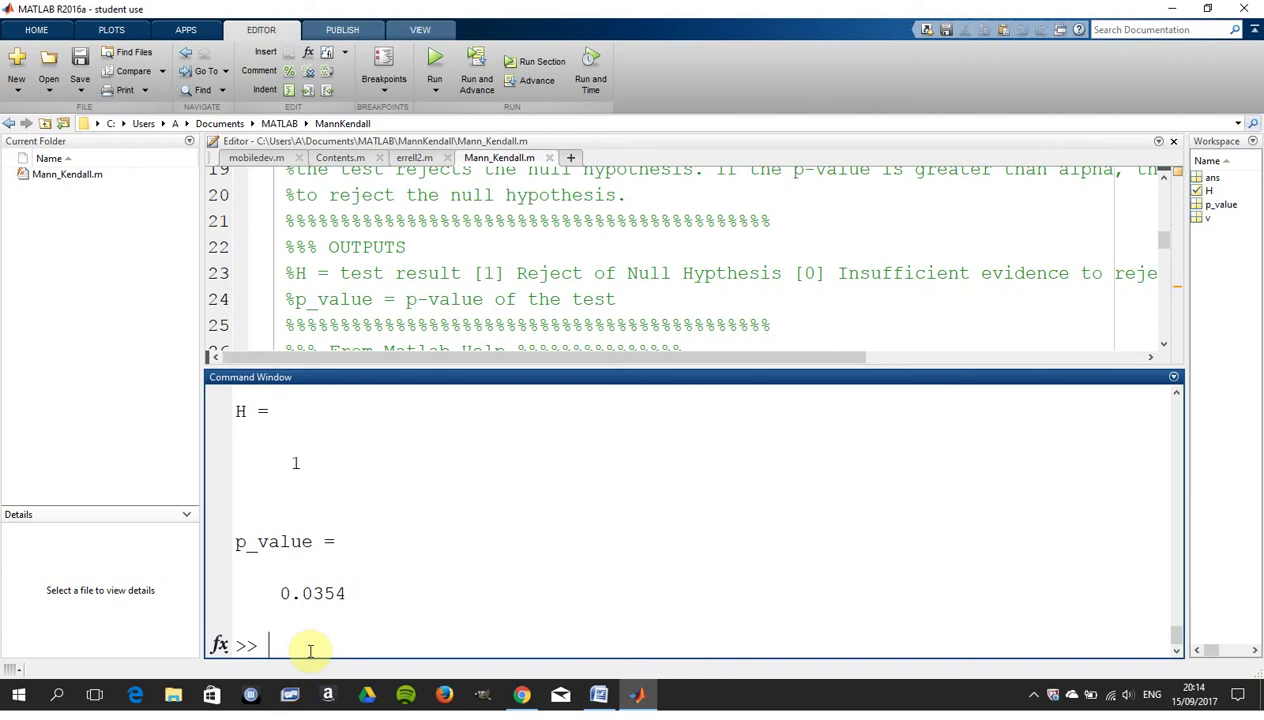
{"action": "key", "text": "alt+Tab"}
{"action": "key", "text": "alt+Tab"}
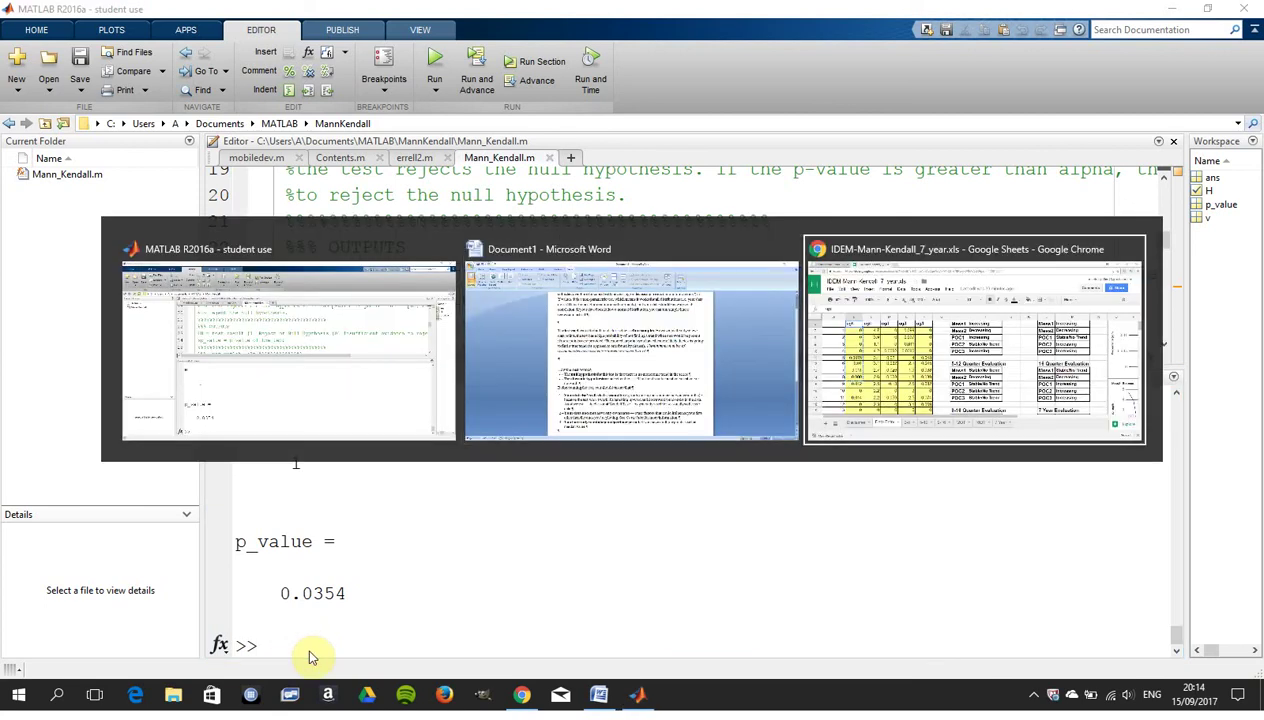